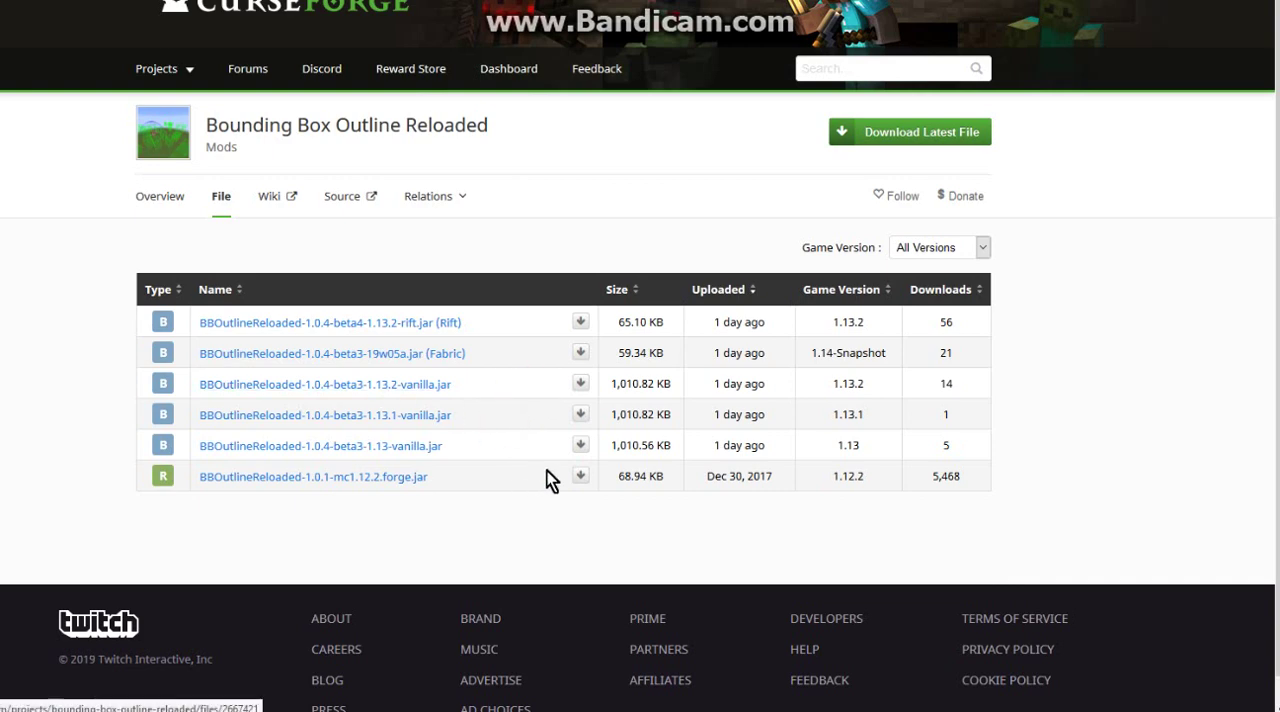
Step: Download BBOutlineReloaded-1.0.4-beta3-1.13.2-vanilla.jar from the mod's Files listing
click(551, 414)
click(521, 479)
Step: Show the .minecraft versions folder holding the 1.13.2 mod jar, then bring up the Minecraft Launcher
click(520, 457)
click(123, 634)
click(866, 355)
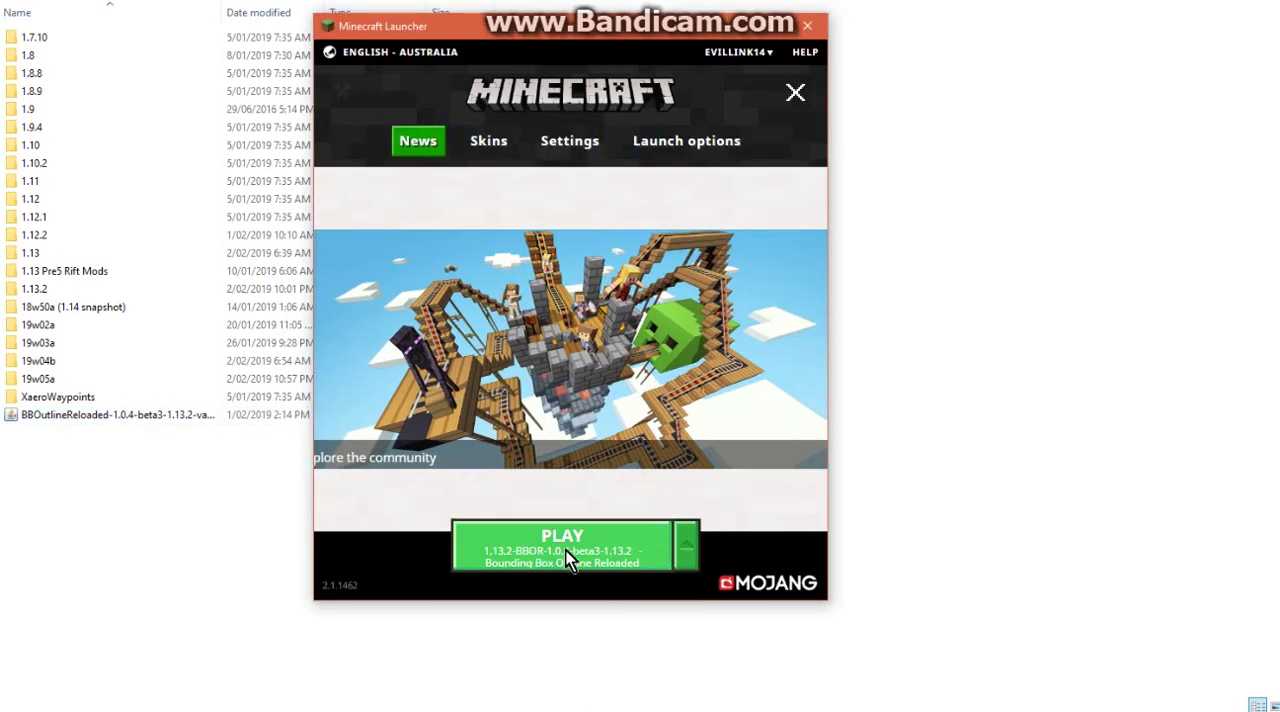
Step: Launch Minecraft with the Bounding Box Outline Reloaded 1.13.2 profile
click(685, 546)
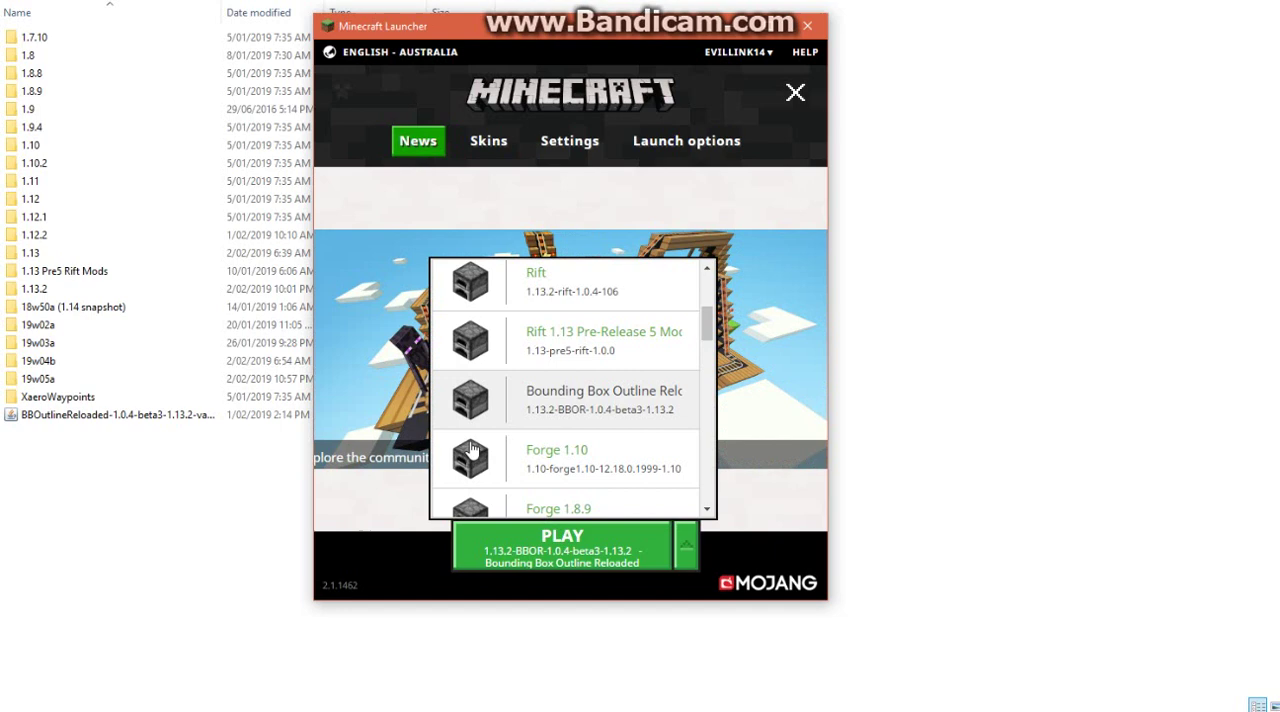
double_click(188, 417)
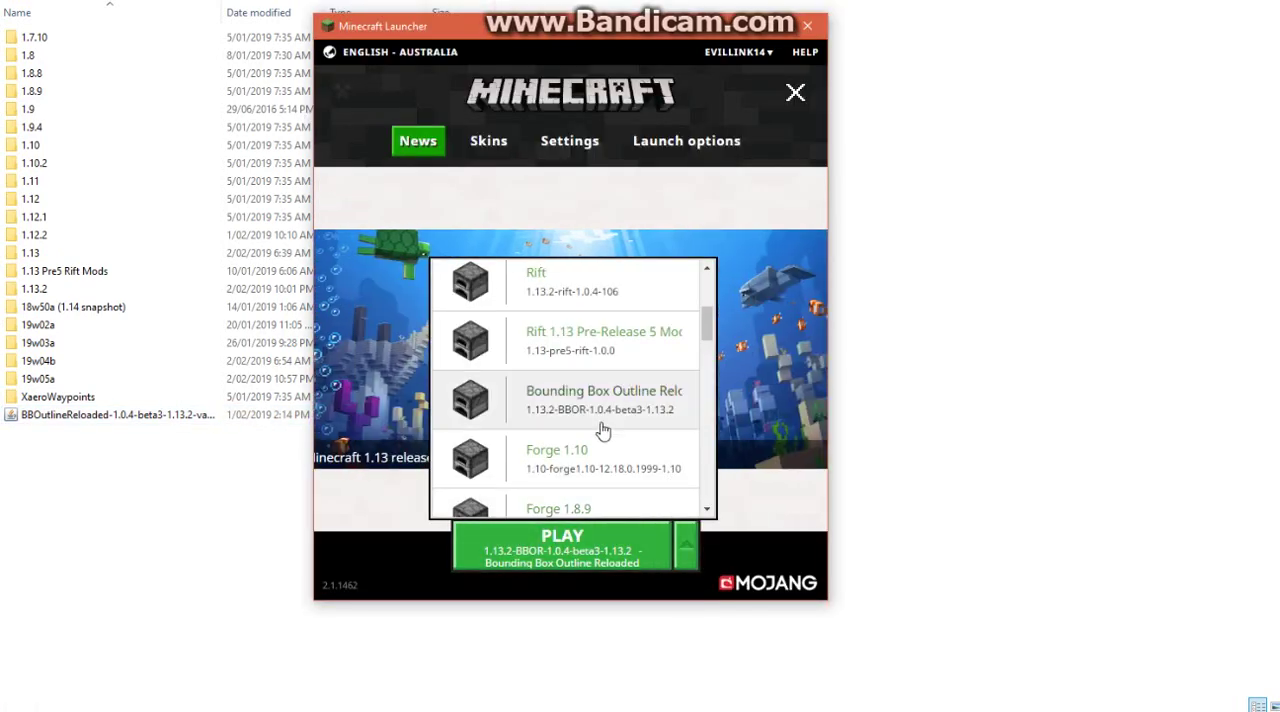
scroll(606, 434, up, 3)
scroll(603, 430, up, 1)
scroll(620, 425, down, 2)
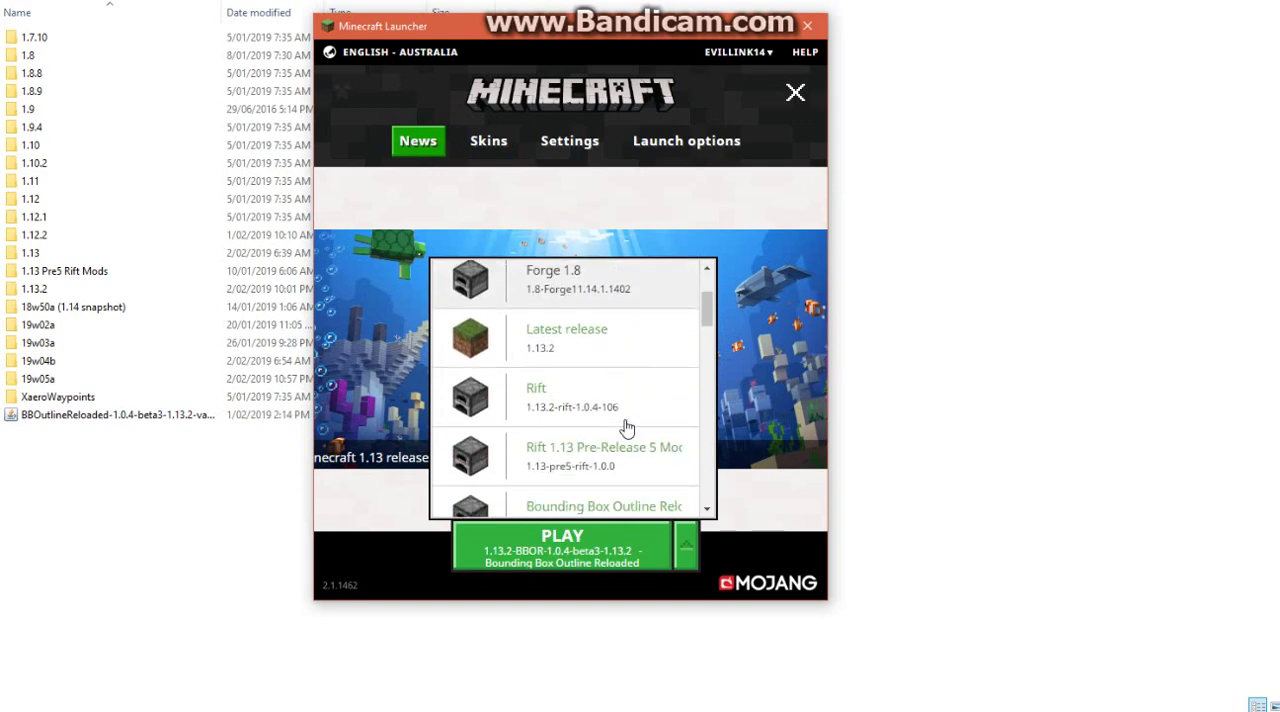
scroll(622, 428, down, 1)
scroll(610, 400, down, 2)
click(602, 388)
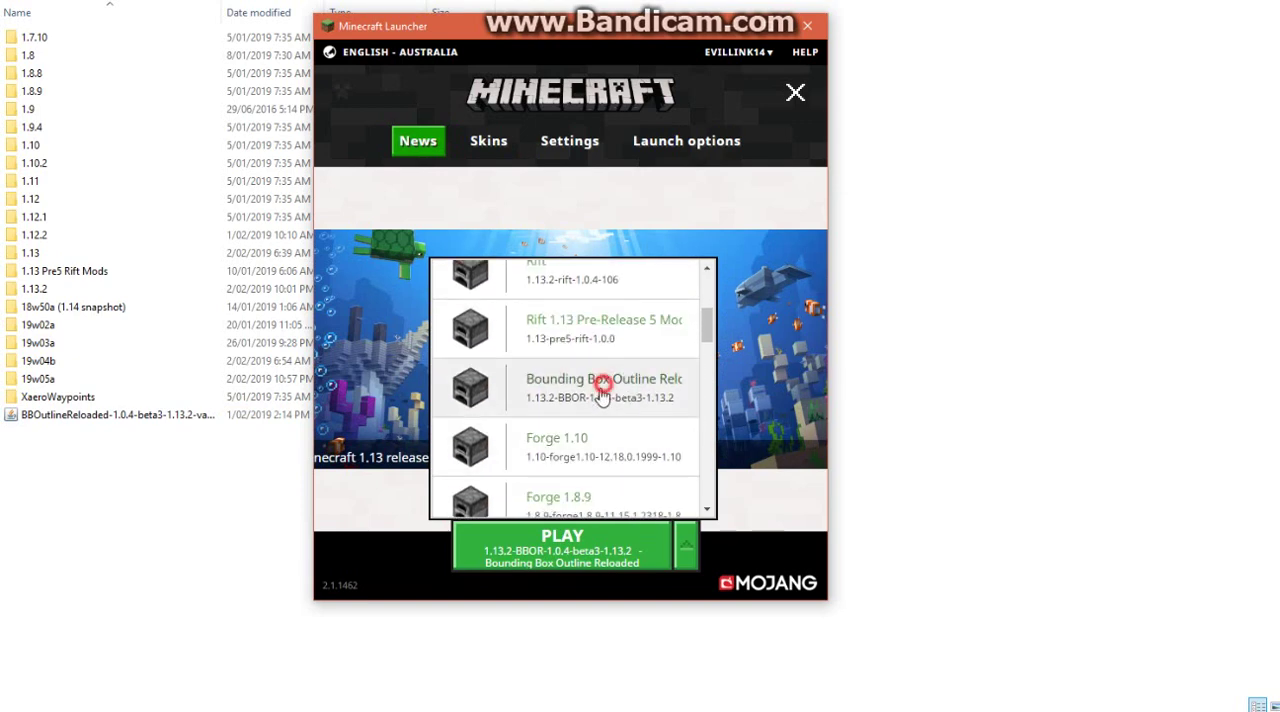
click(618, 552)
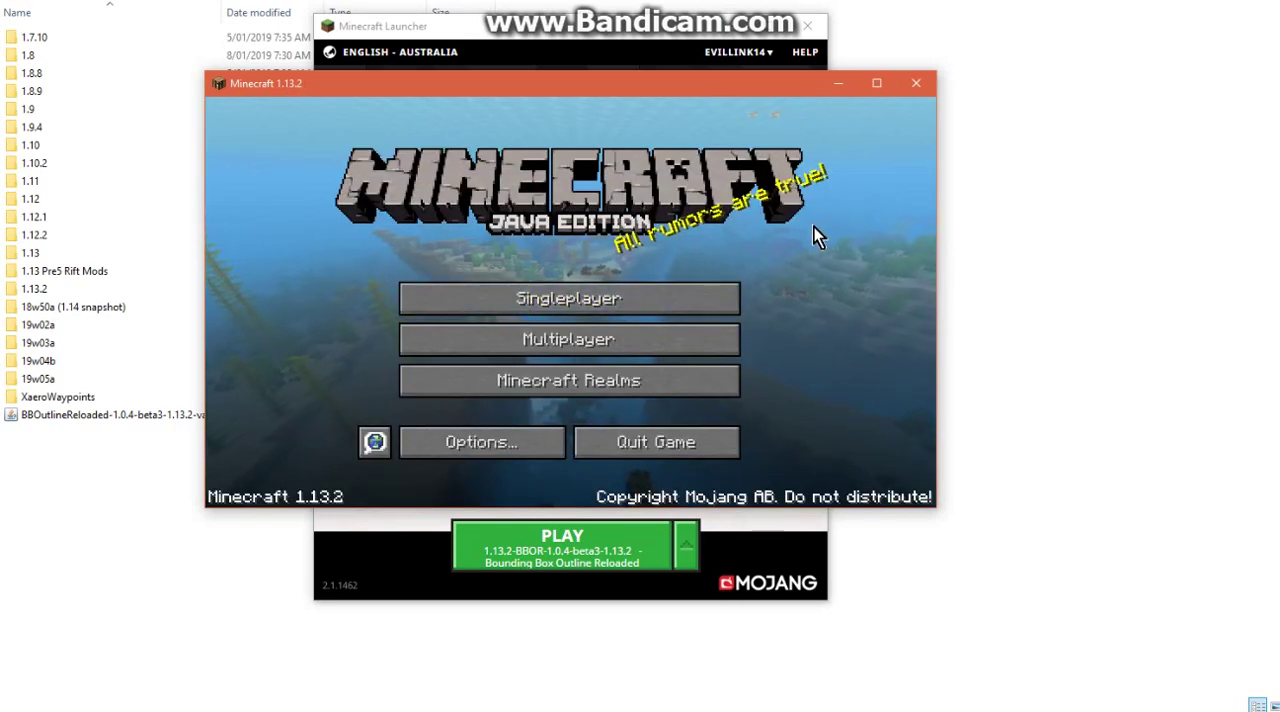
Step: Maximize the game window once the Minecraft 1.13.2 title screen appears
click(876, 83)
Step: Load a single-player world showing green structure outlines
click(551, 240)
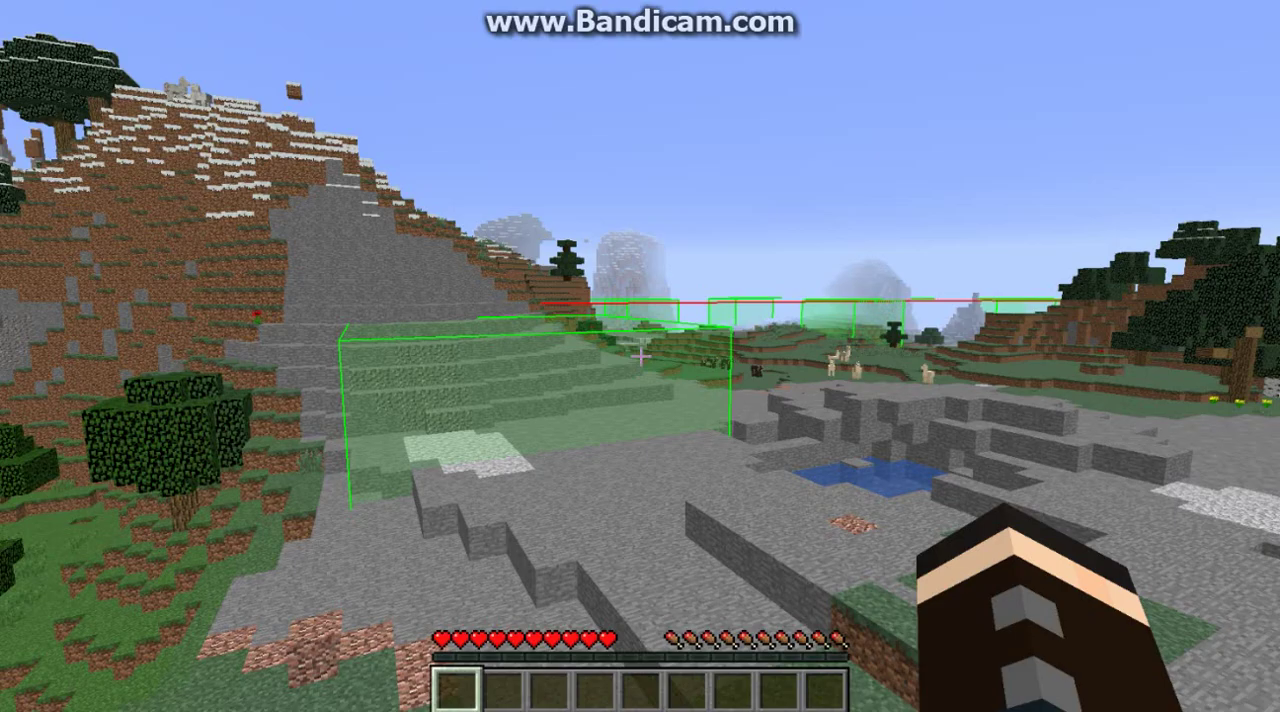
Step: Pause the game and review the BBOR key bindings in Options > Controls
key(Escape)
click(600, 365)
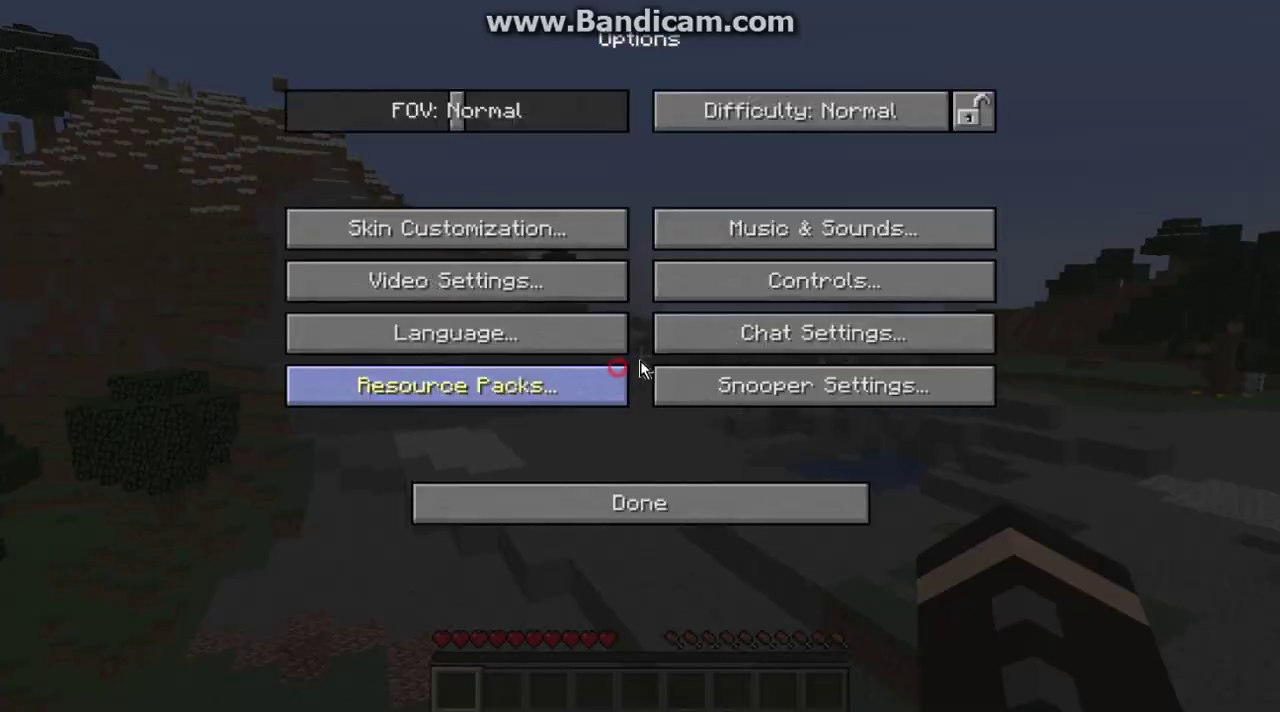
click(800, 289)
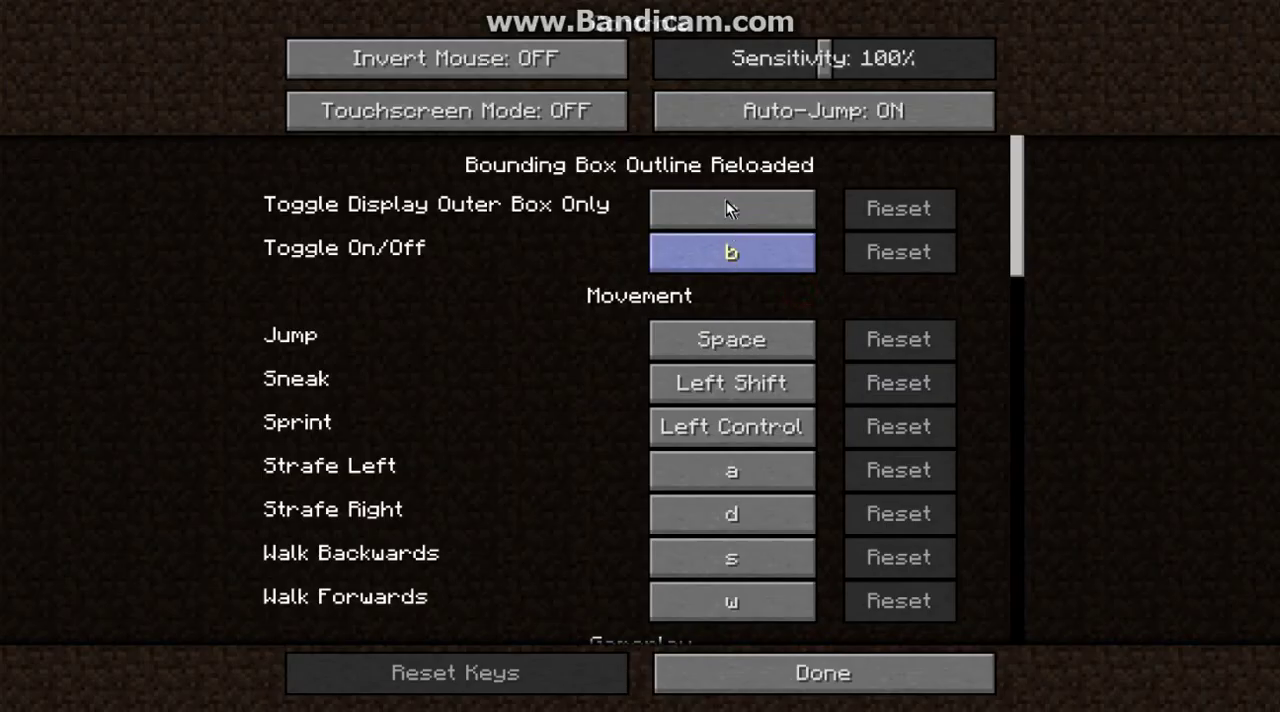
click(800, 673)
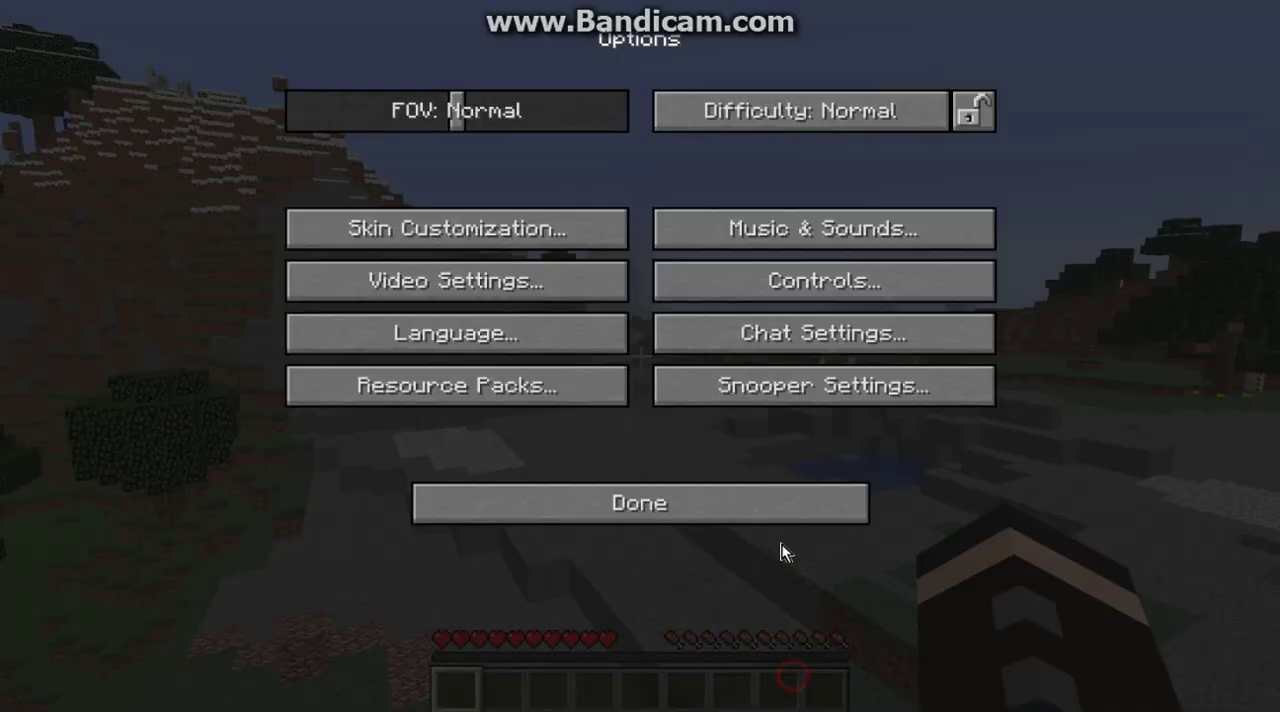
click(780, 498)
click(407, 587)
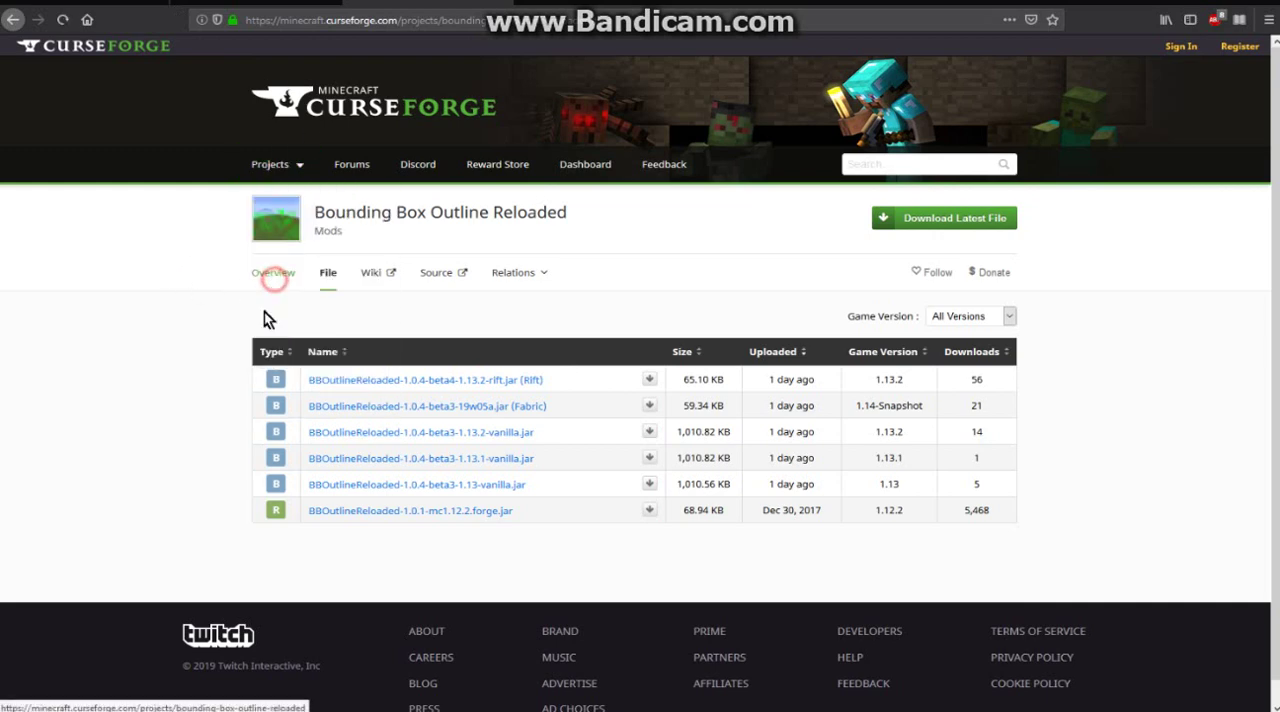
Step: Read the mod's Overview and highlight its list of structure outline colours
click(538, 381)
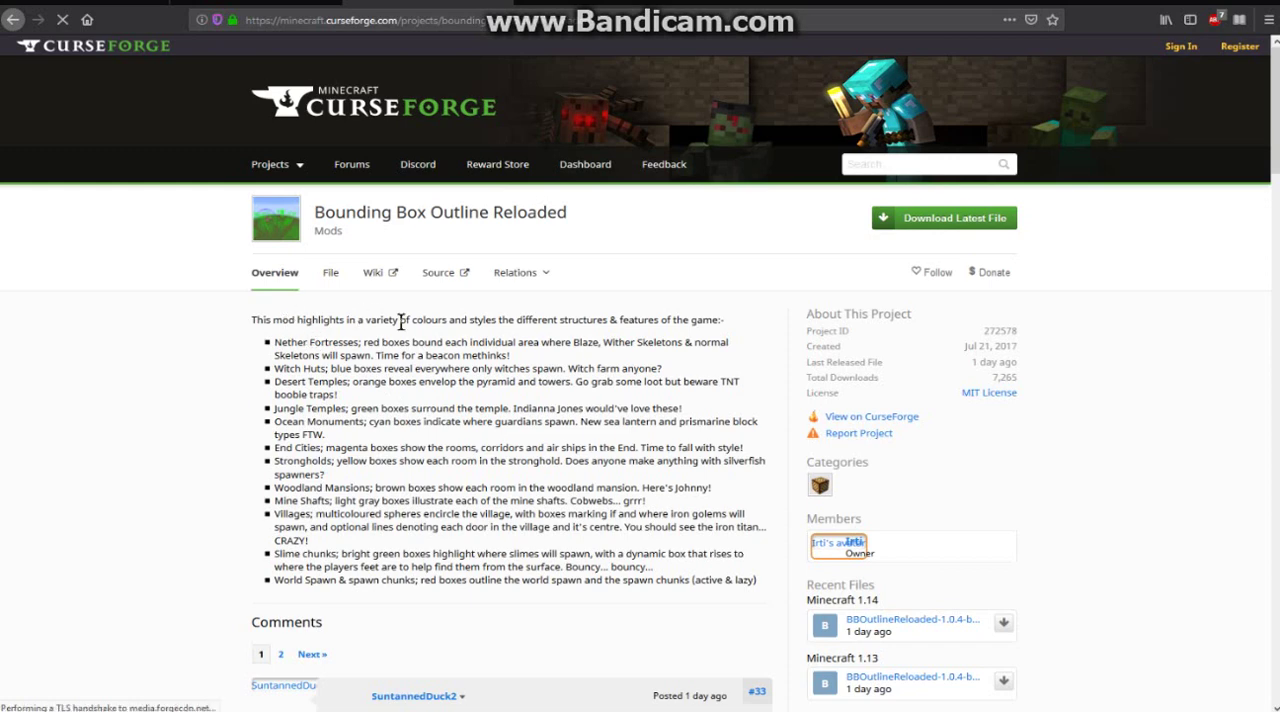
drag(347, 320, 733, 314)
click(748, 342)
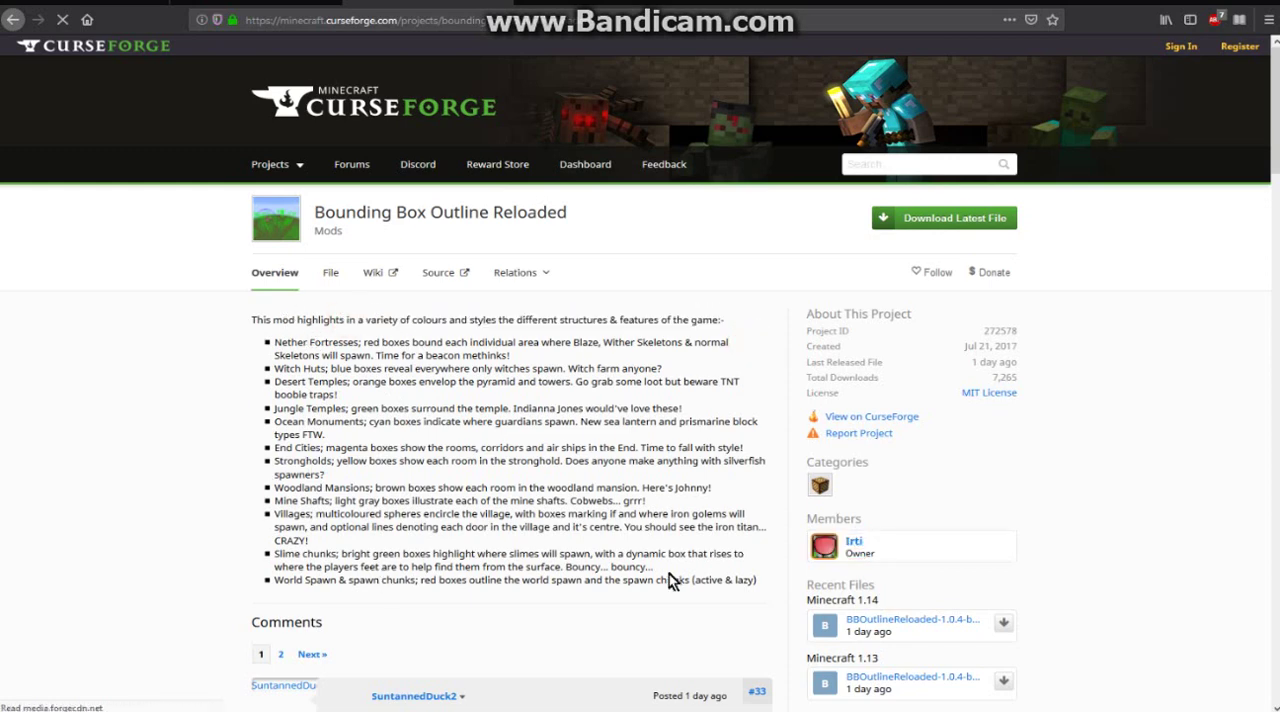
mouse_move(765, 582)
mouse_down()
mouse_move(255, 452)
mouse_move(258, 322)
mouse_move(270, 352)
mouse_up()
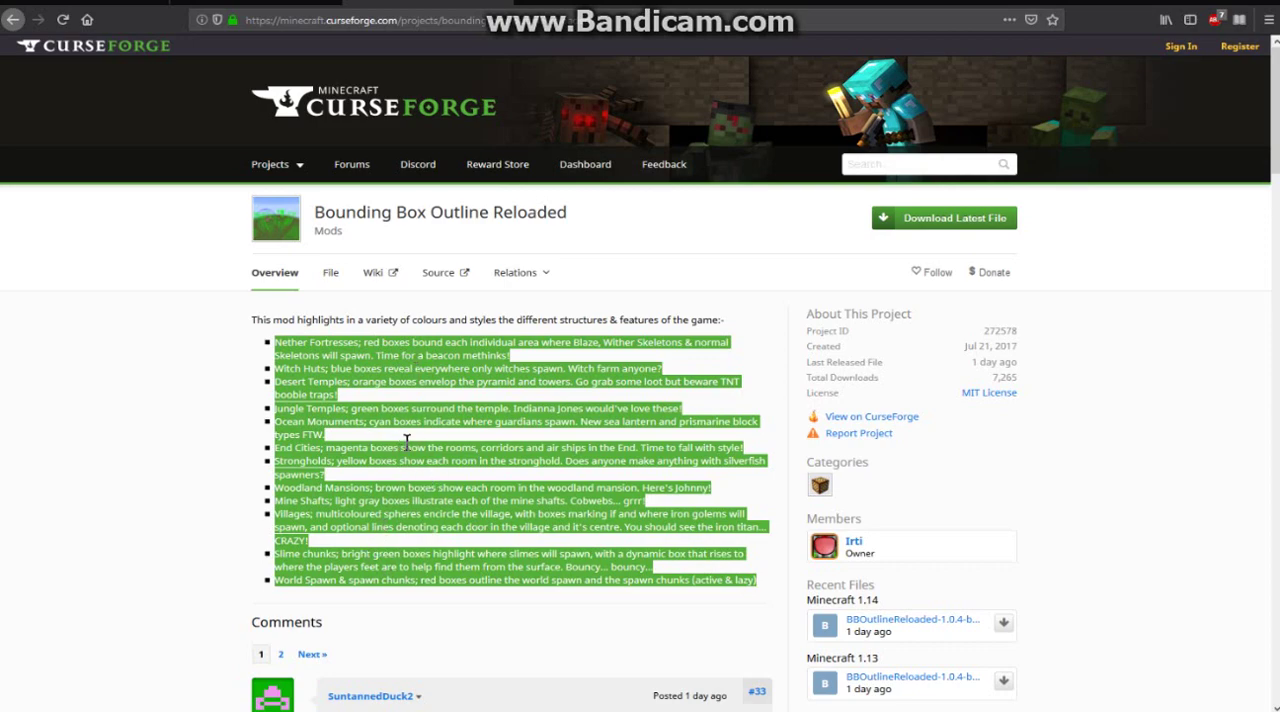
Step: Switch to the BBOutlineReloaded.cfg Notepad window and nudge it upward
key(alt+Tab)
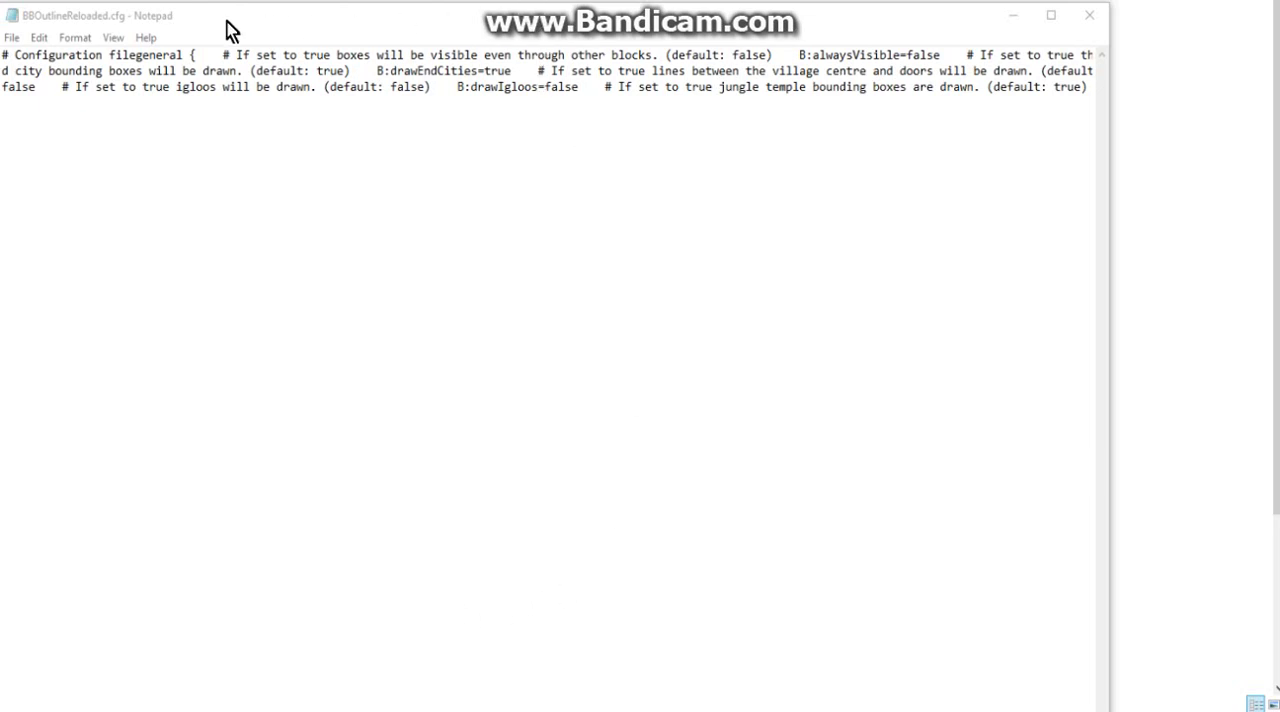
drag(229, 20, 231, 0)
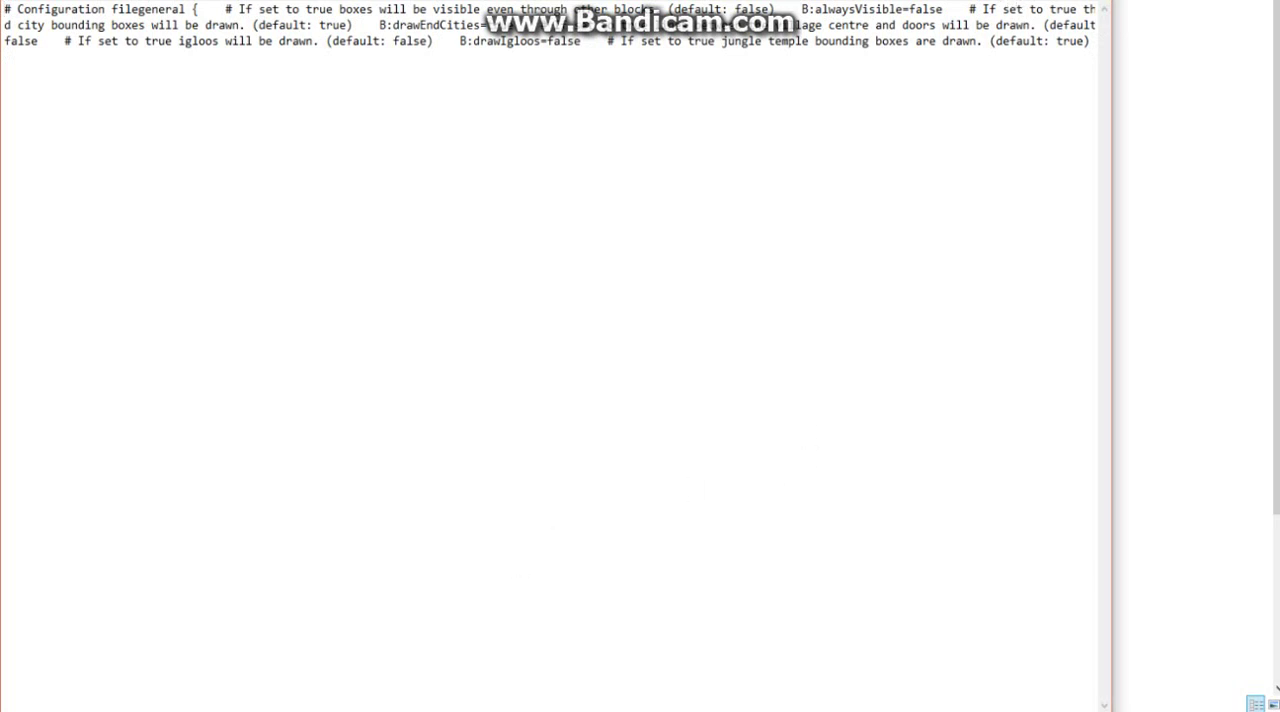
drag(231, 10, 231, 0)
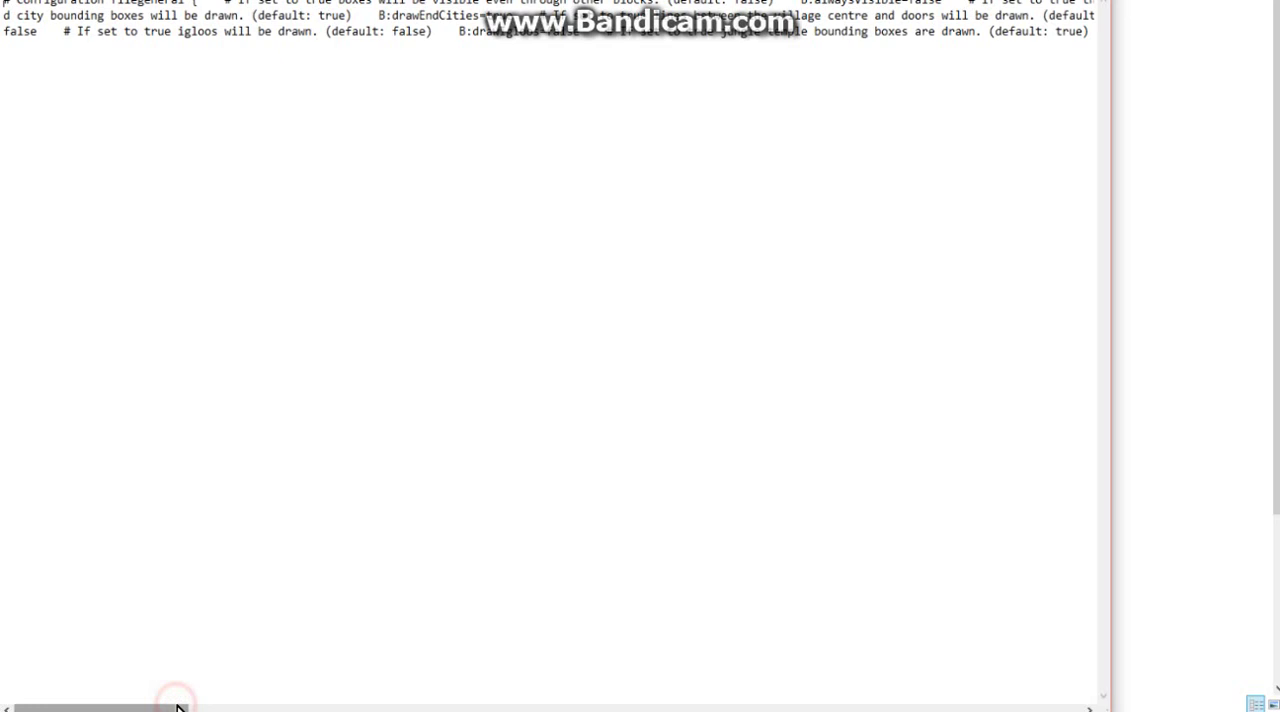
drag(177, 708, 214, 708)
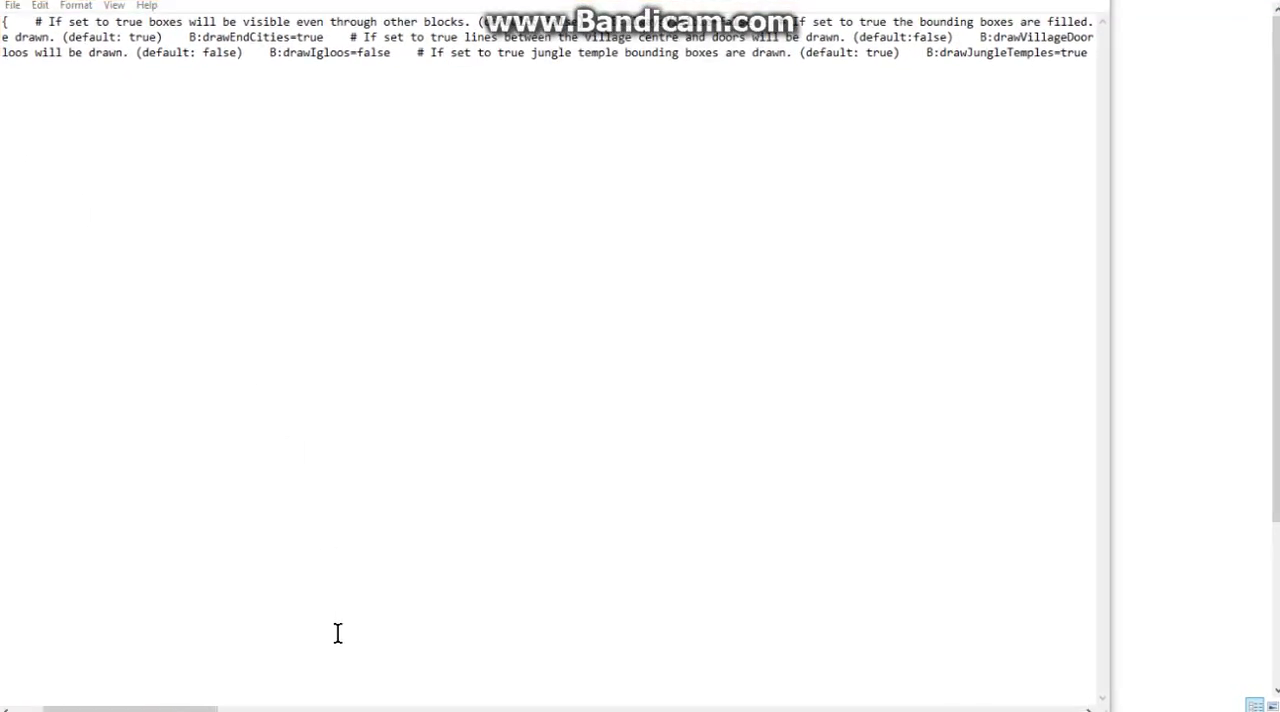
drag(150, 708, 203, 708)
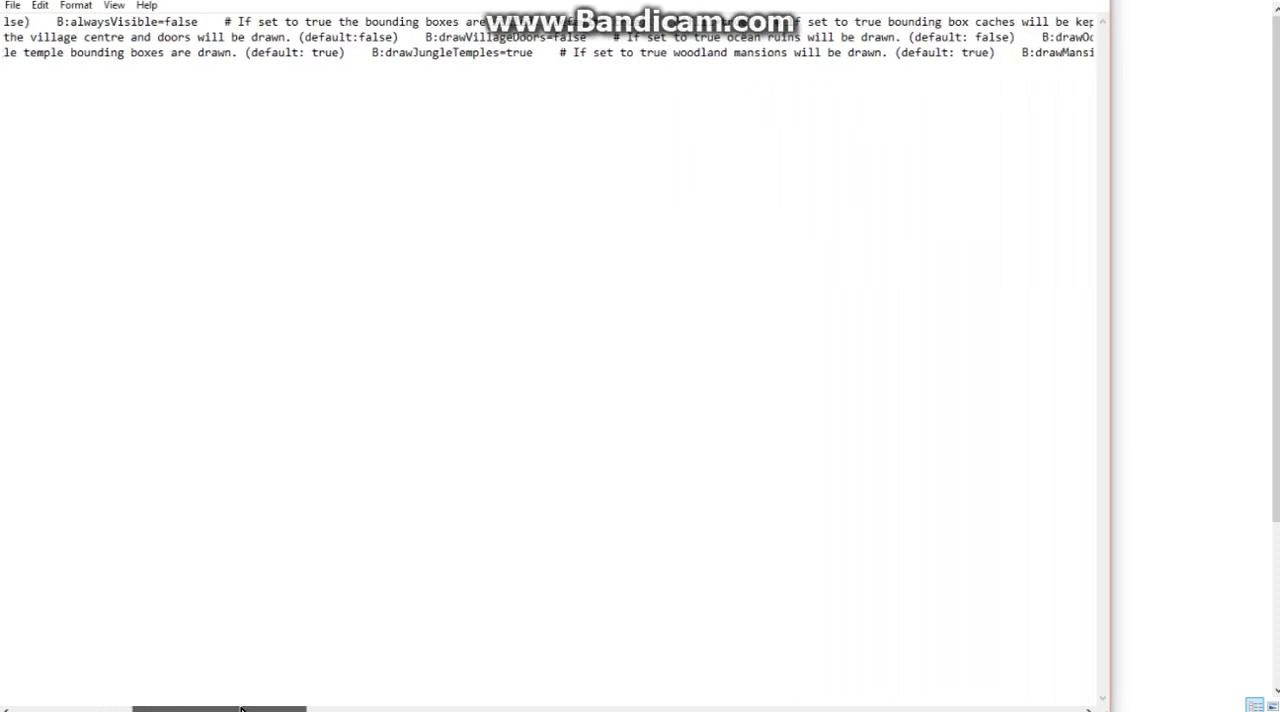
drag(203, 708, 1108, 700)
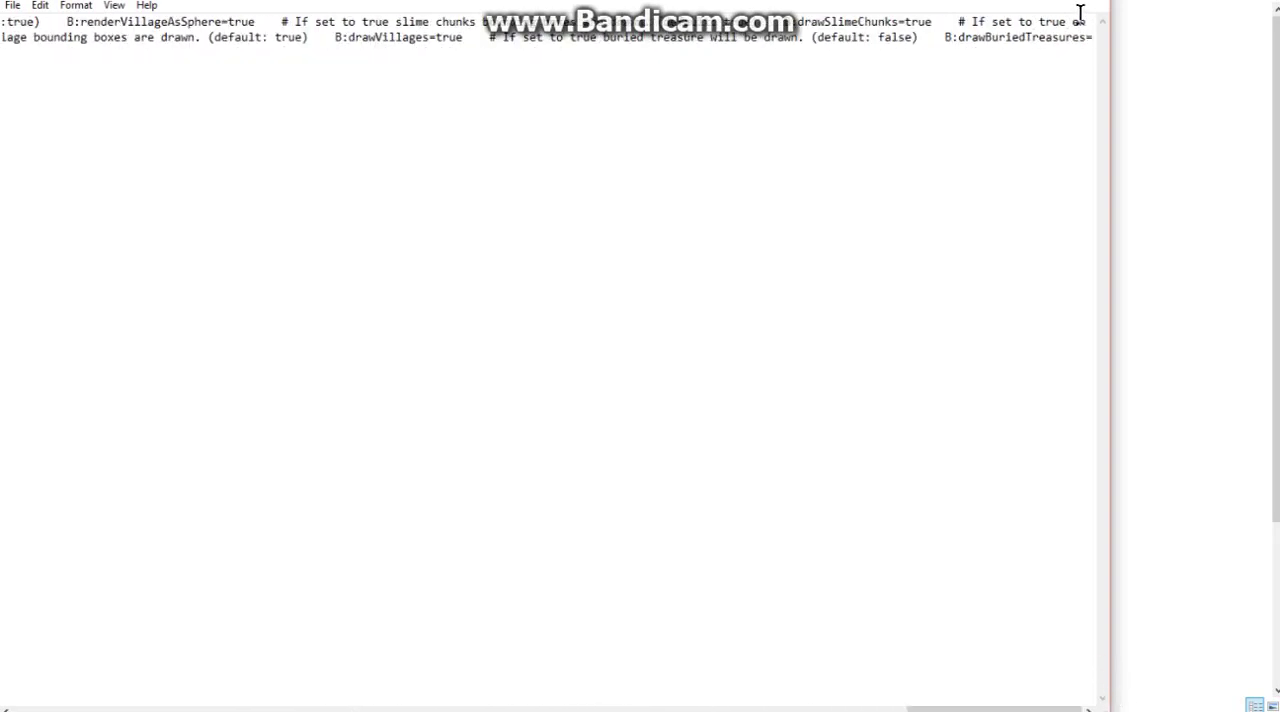